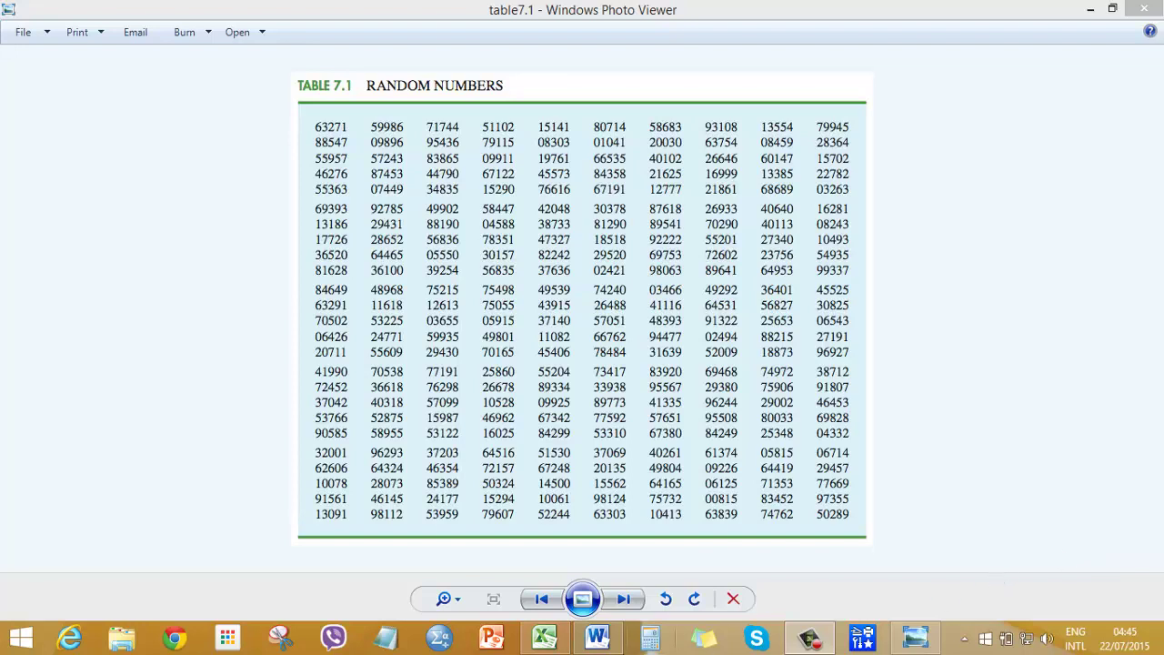
# Alternate between the Word steps document and the random numbers table image, finishing on Word
pyautogui.click(596, 637)
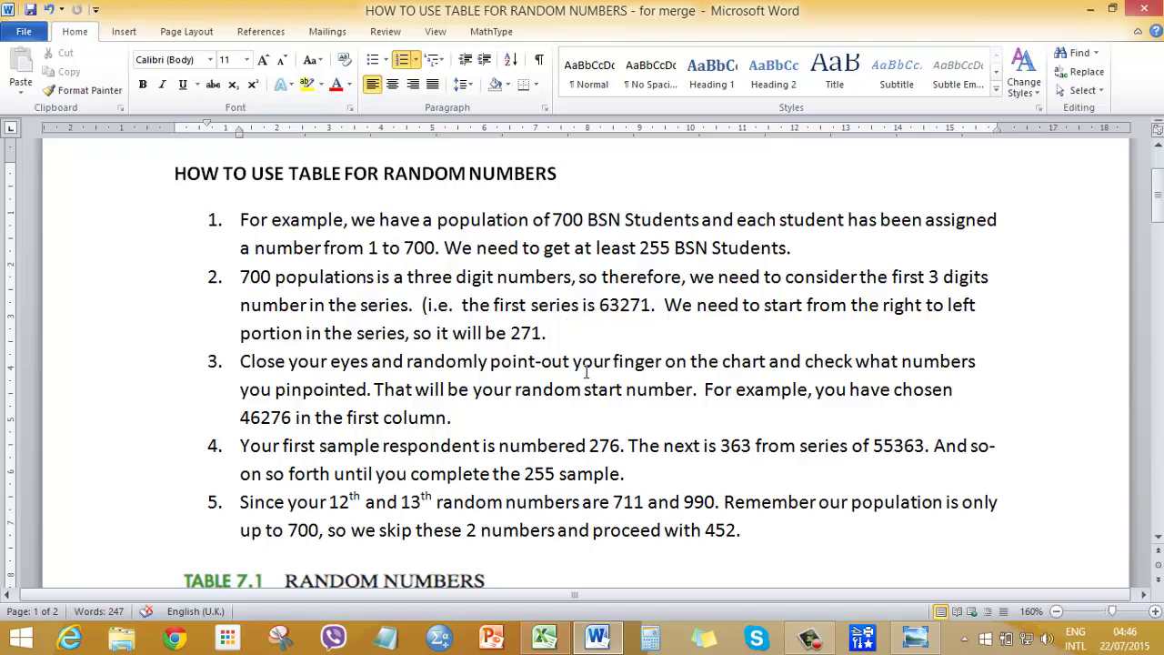
pyautogui.click(912, 639)
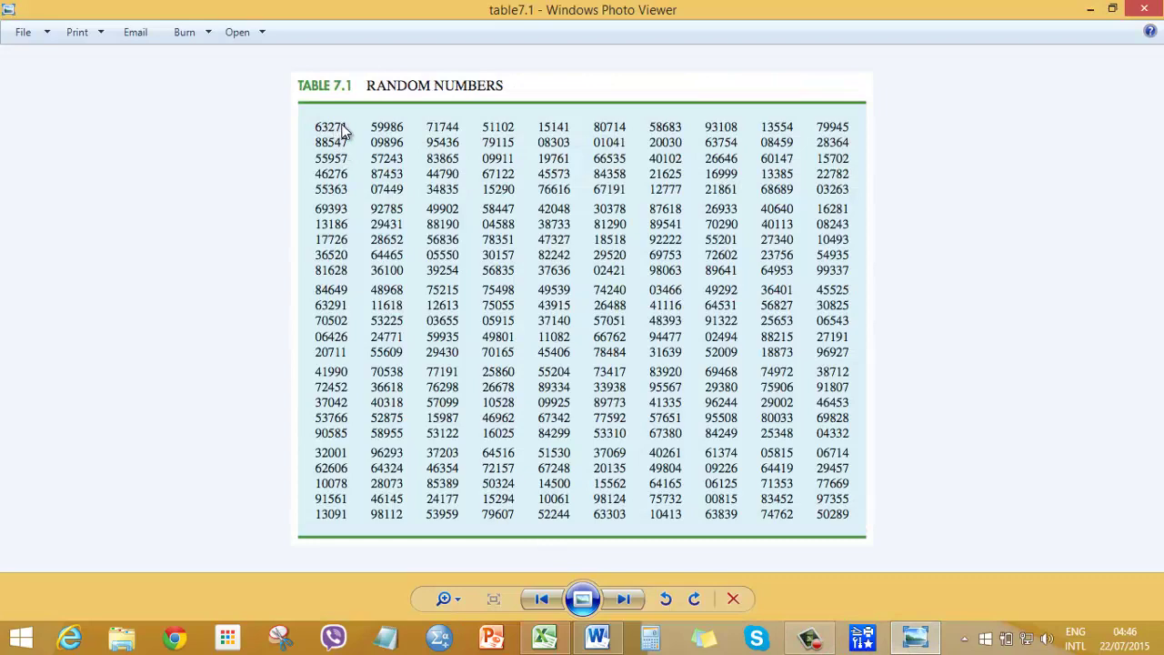
pyautogui.click(597, 636)
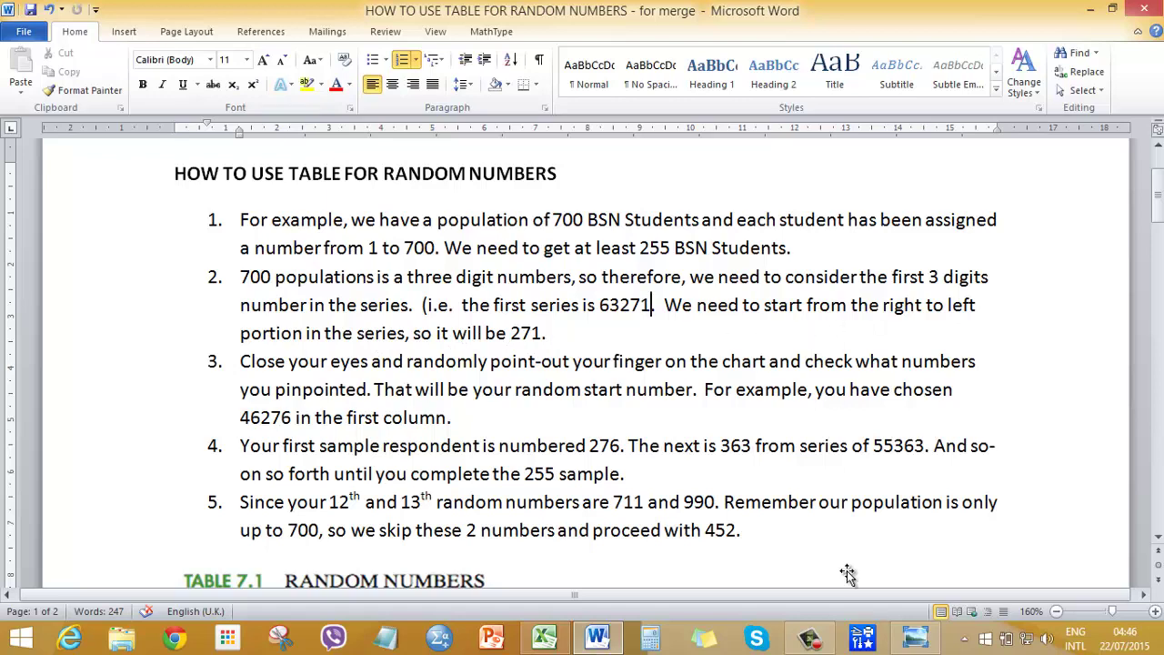
pyautogui.click(915, 637)
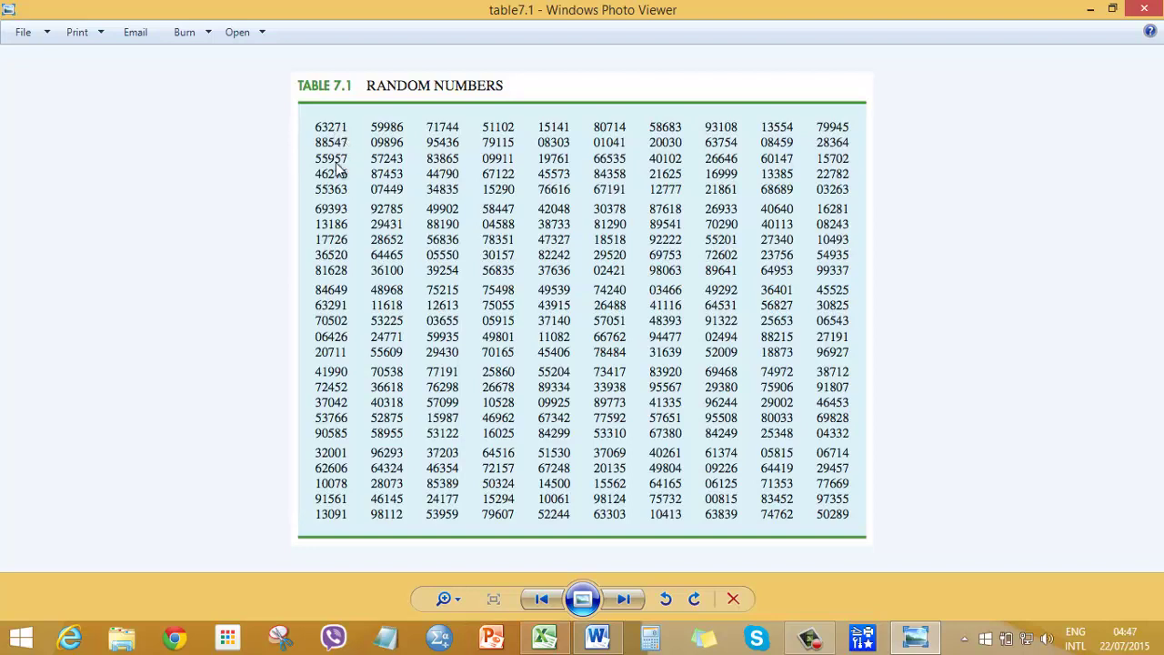
pyautogui.click(597, 636)
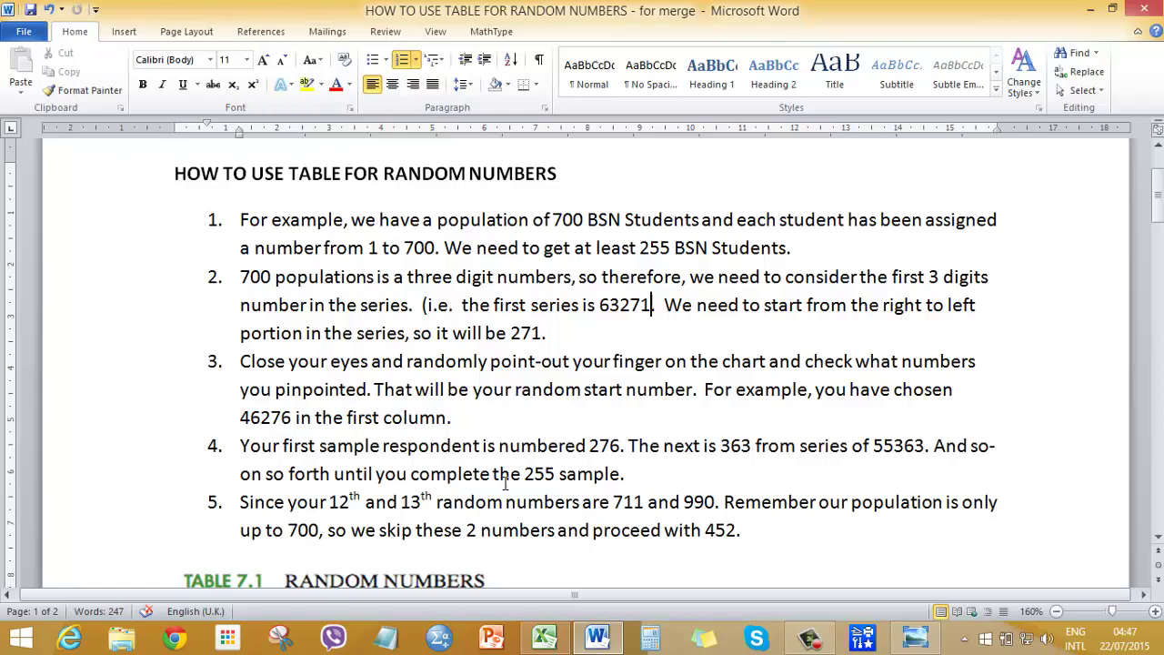
# Flip from the Word document to the Table 7.1 image, back to Word, then to the image again
pyautogui.click(916, 638)
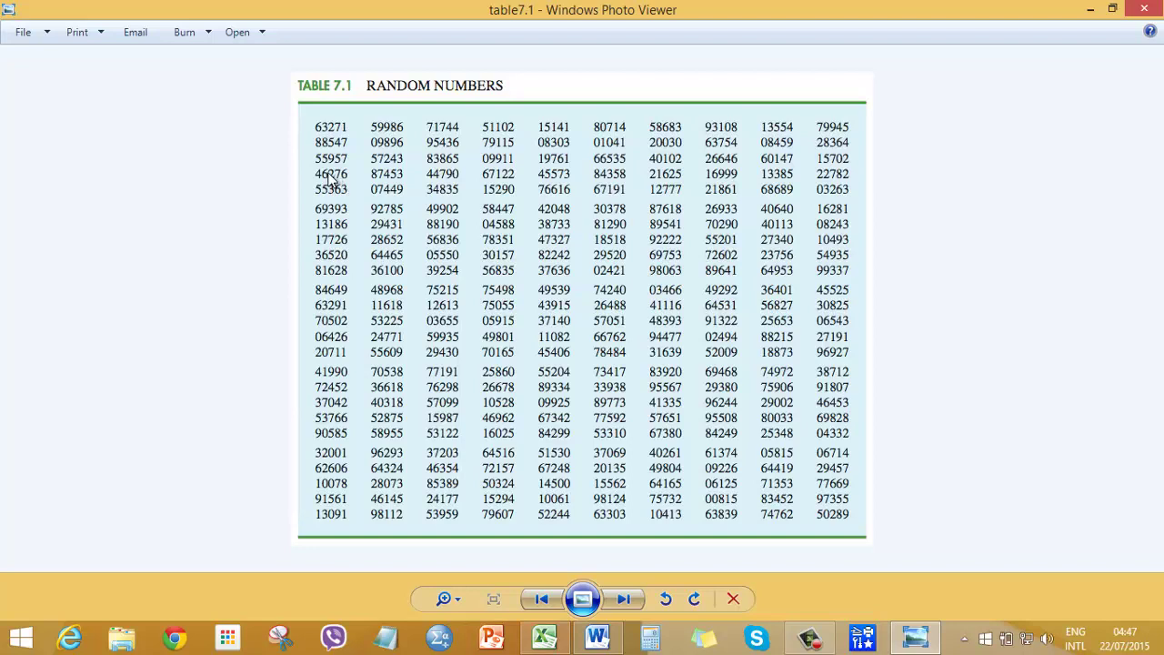
pyautogui.click(599, 641)
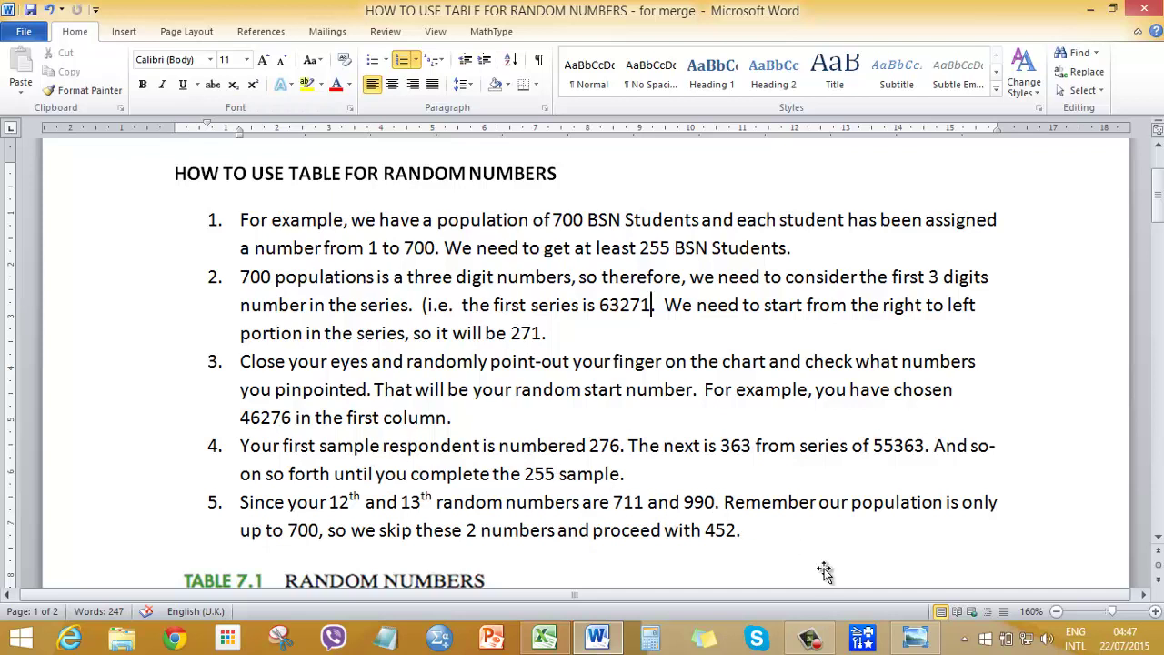
pyautogui.click(914, 637)
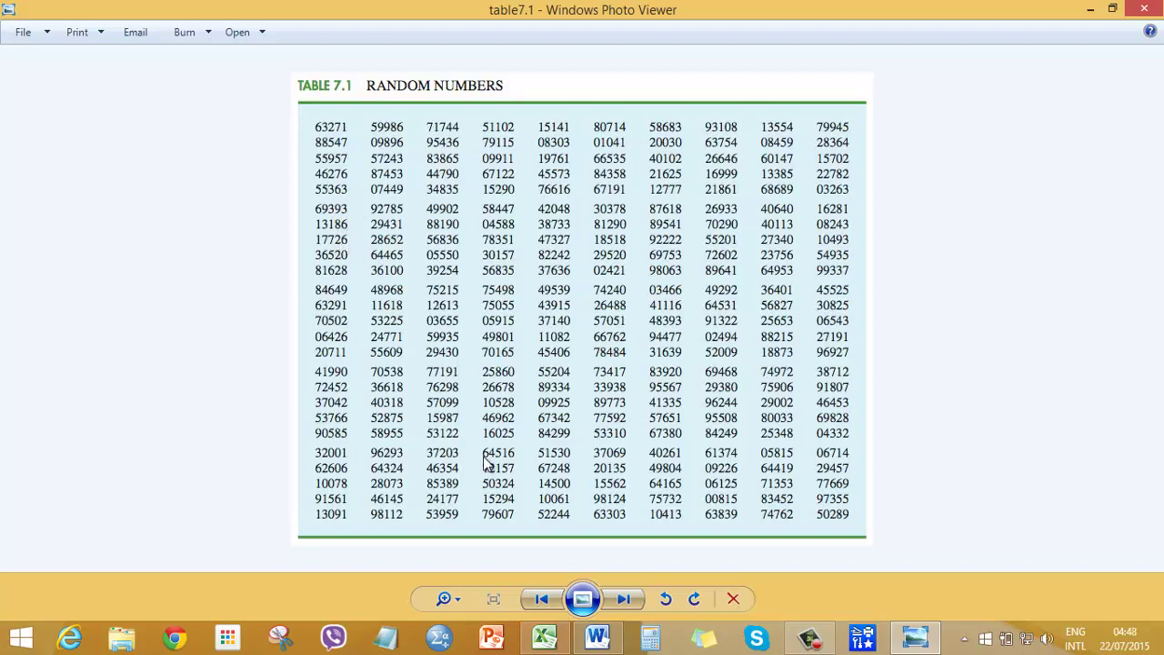
pyautogui.click(596, 637)
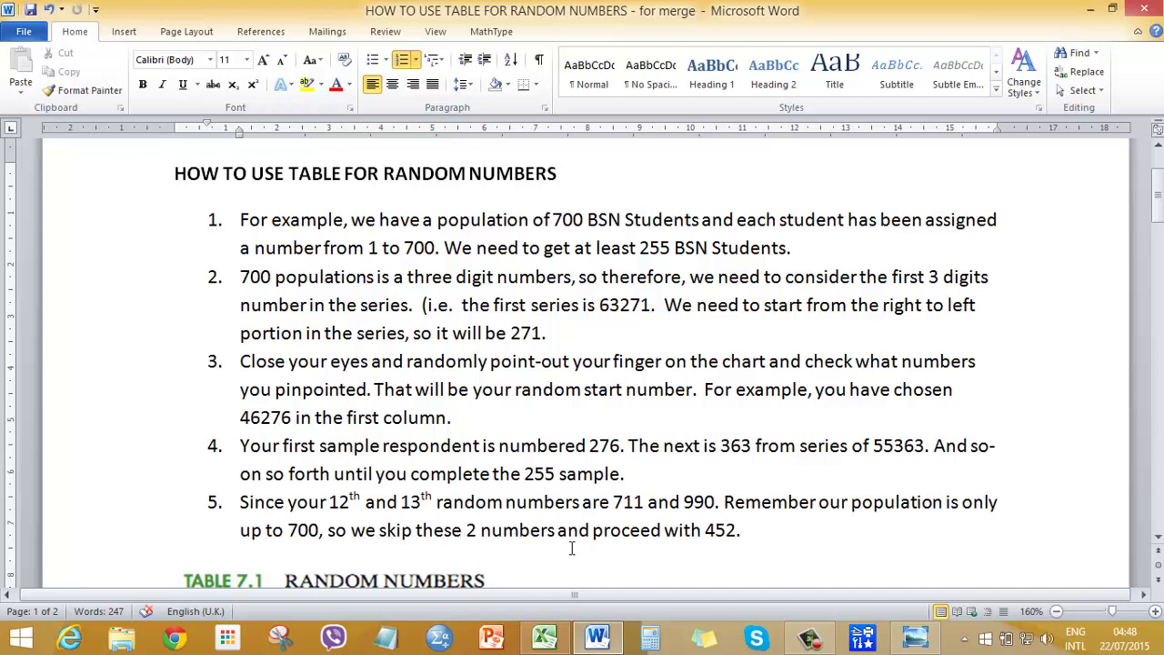
pyautogui.click(913, 636)
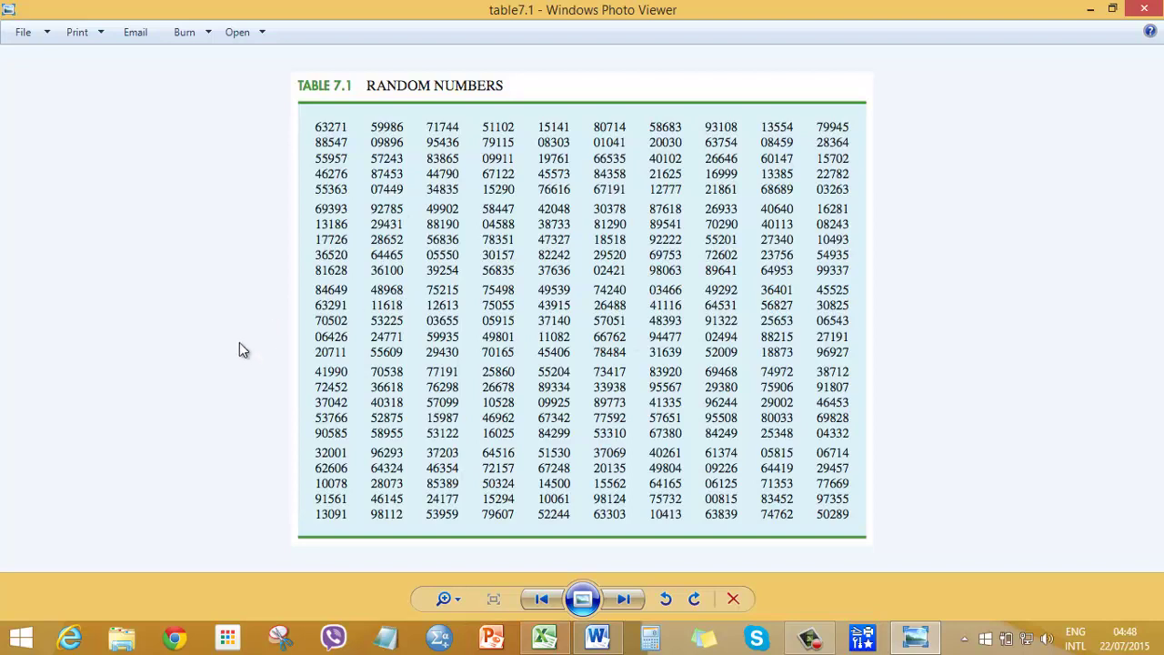
# Bring the Word steps document back in front of Photo Viewer
pyautogui.click(597, 636)
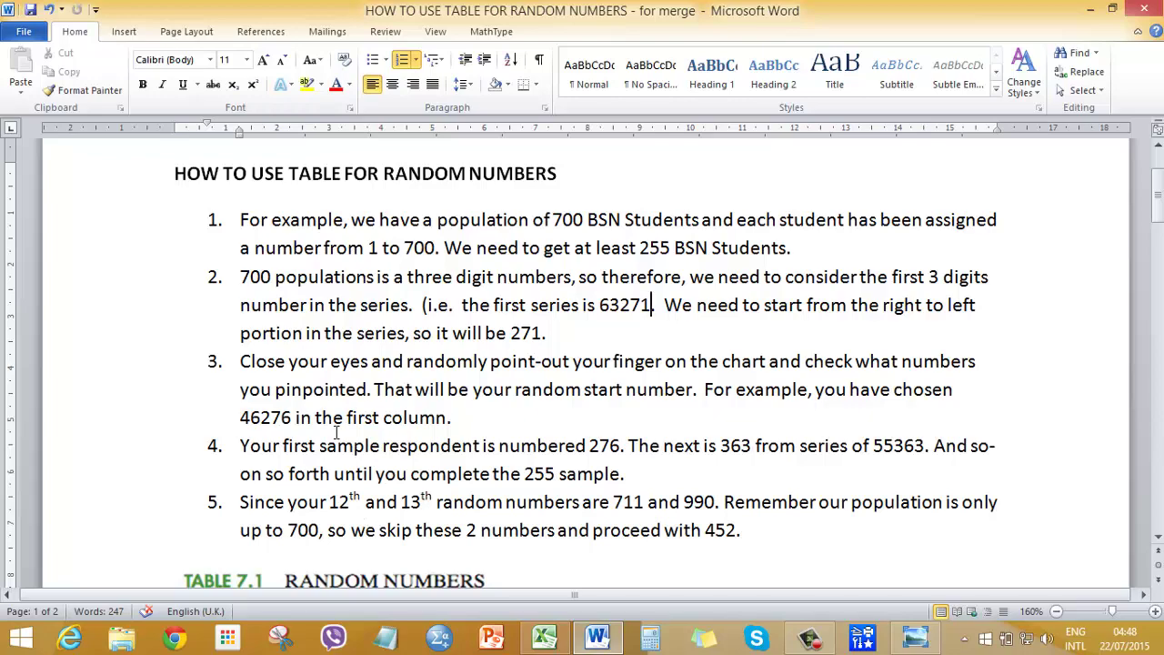
pyautogui.scroll(-2, 336, 432)
pyautogui.scroll(-2, 337, 432)
pyautogui.scroll(-1, 336, 432)
pyautogui.scroll(-1, 335, 430)
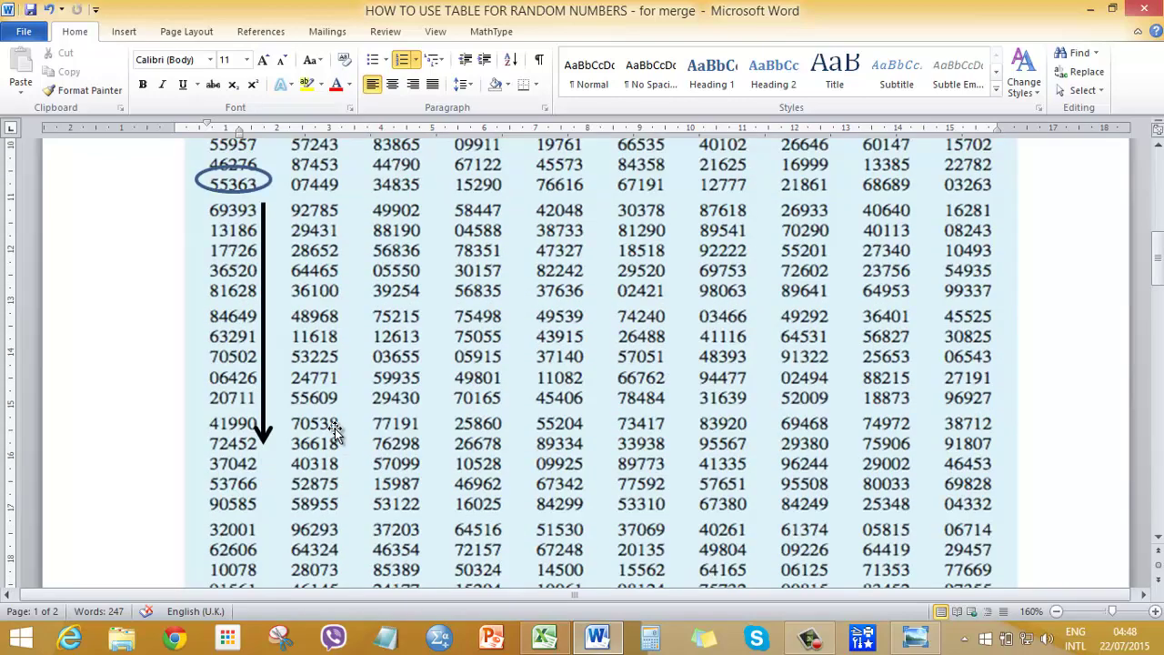
pyautogui.scroll(-1, 334, 430)
pyautogui.scroll(-4, 310, 386)
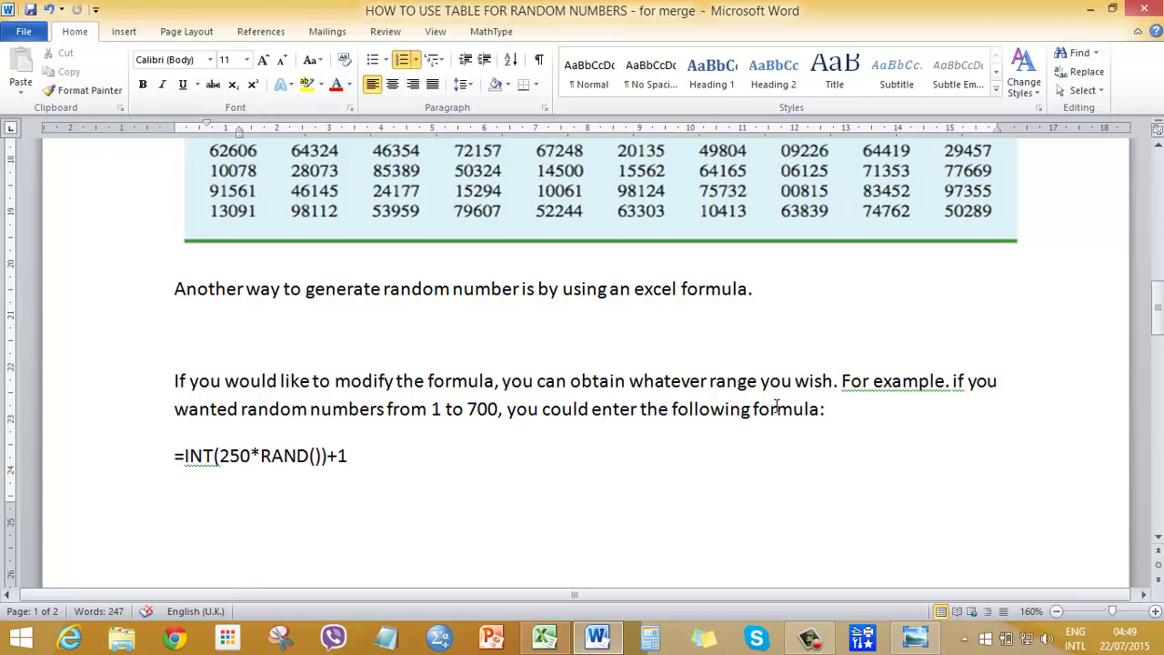
pyautogui.scroll(-3, 179, 436)
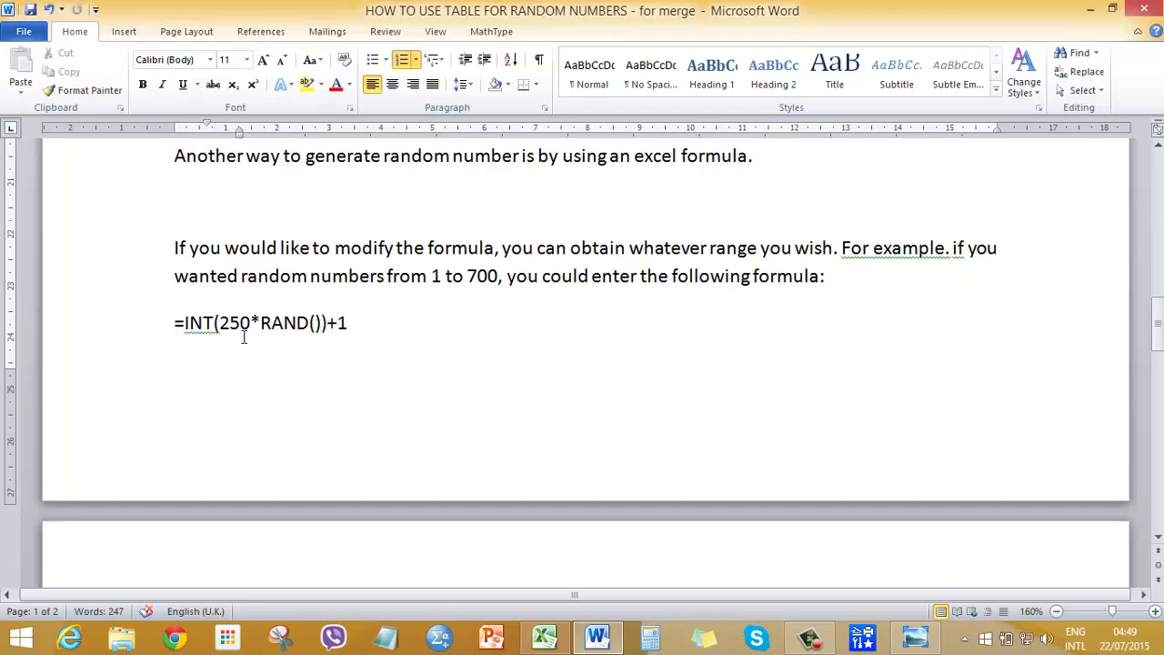
pyautogui.click(543, 641)
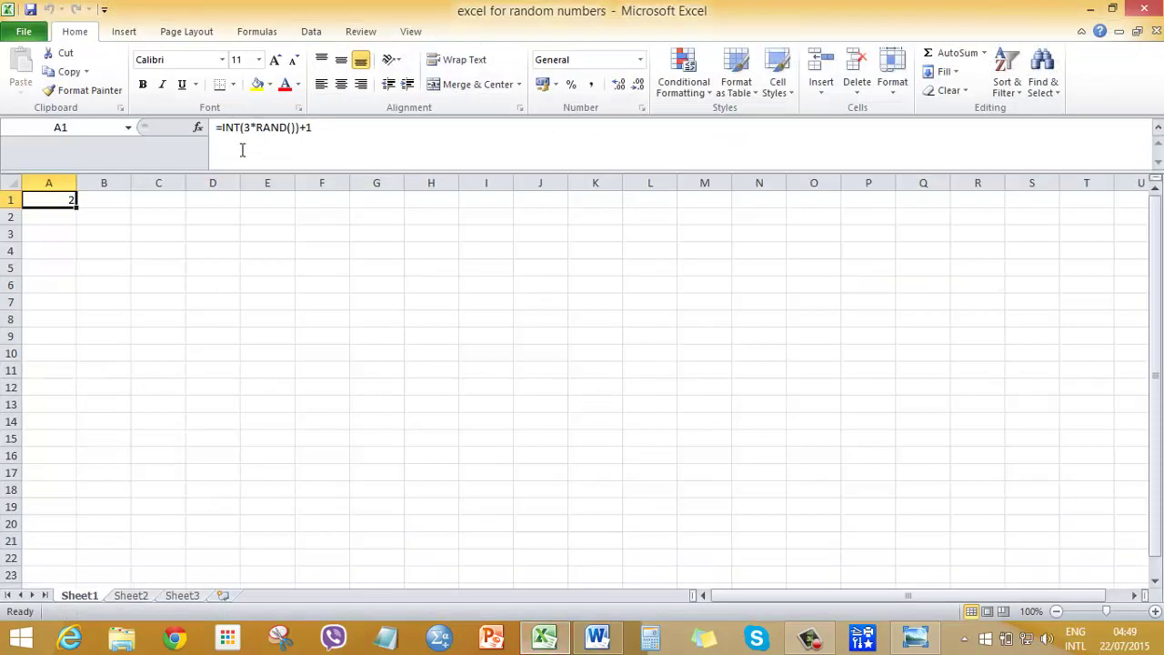
# Replace the multiplier 3 with 700 so A1 reads =INT(700*RAND())+1, then reselect A1
pyautogui.click(249, 127)
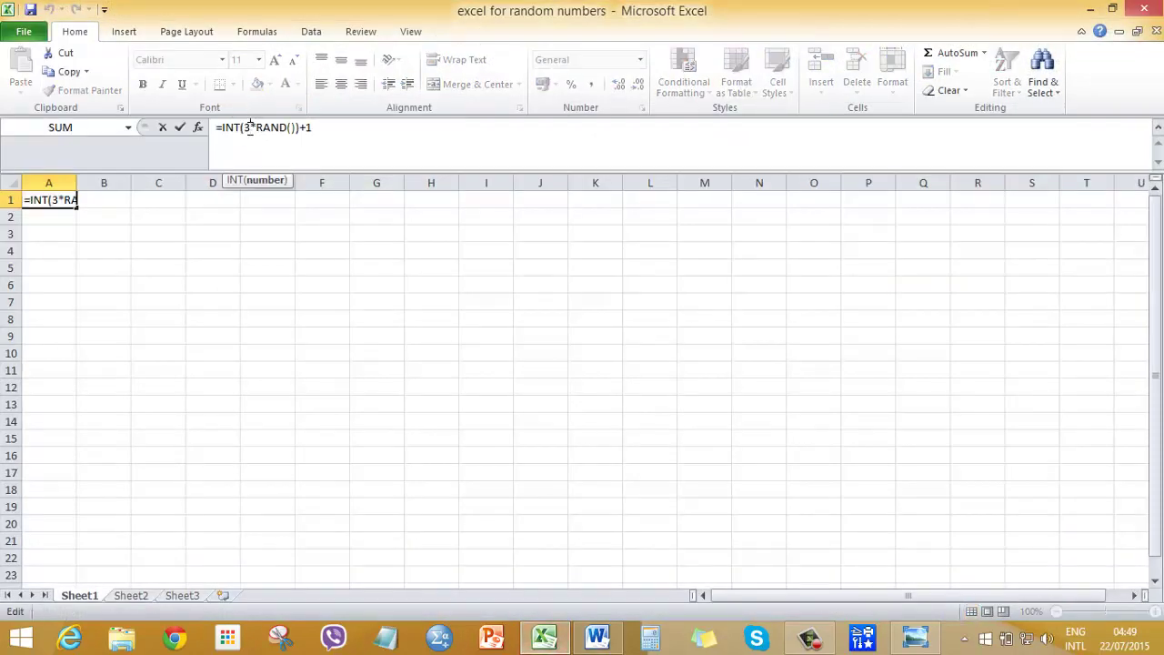
pyautogui.press('BackSpace')
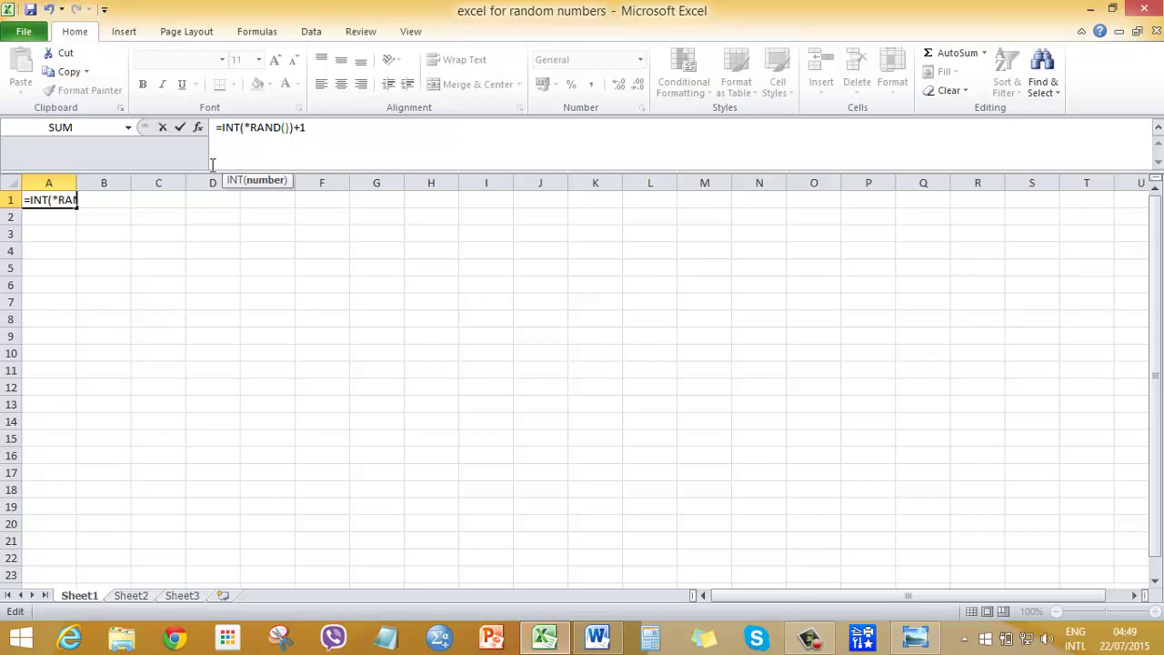
pyautogui.write('700')
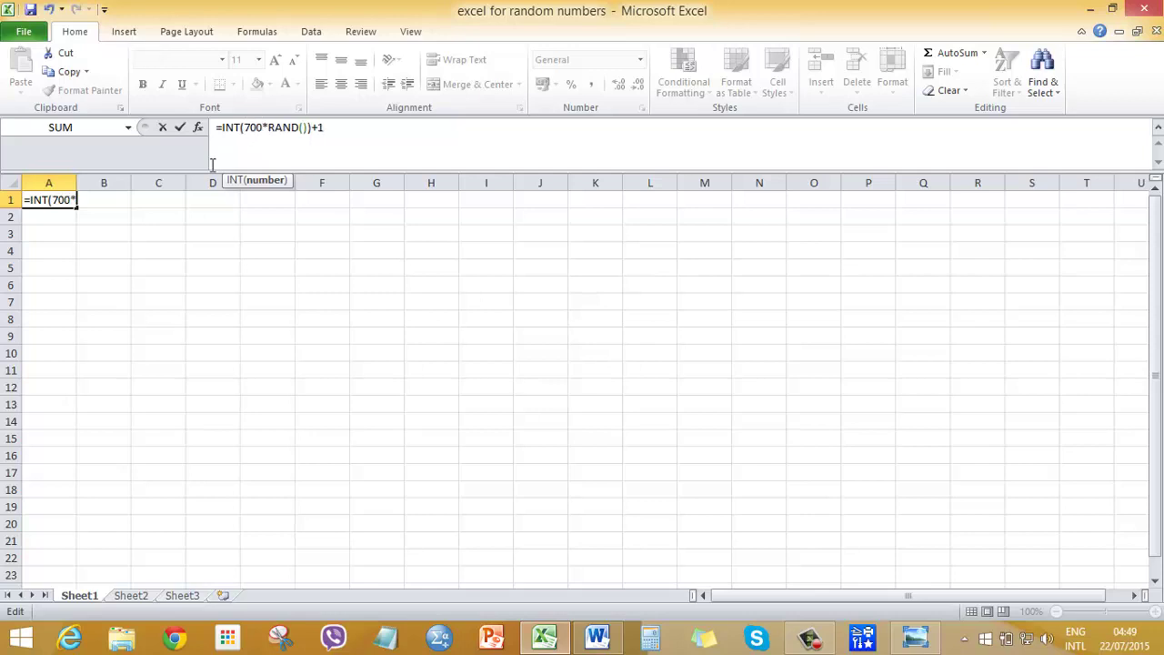
pyautogui.press('Return')
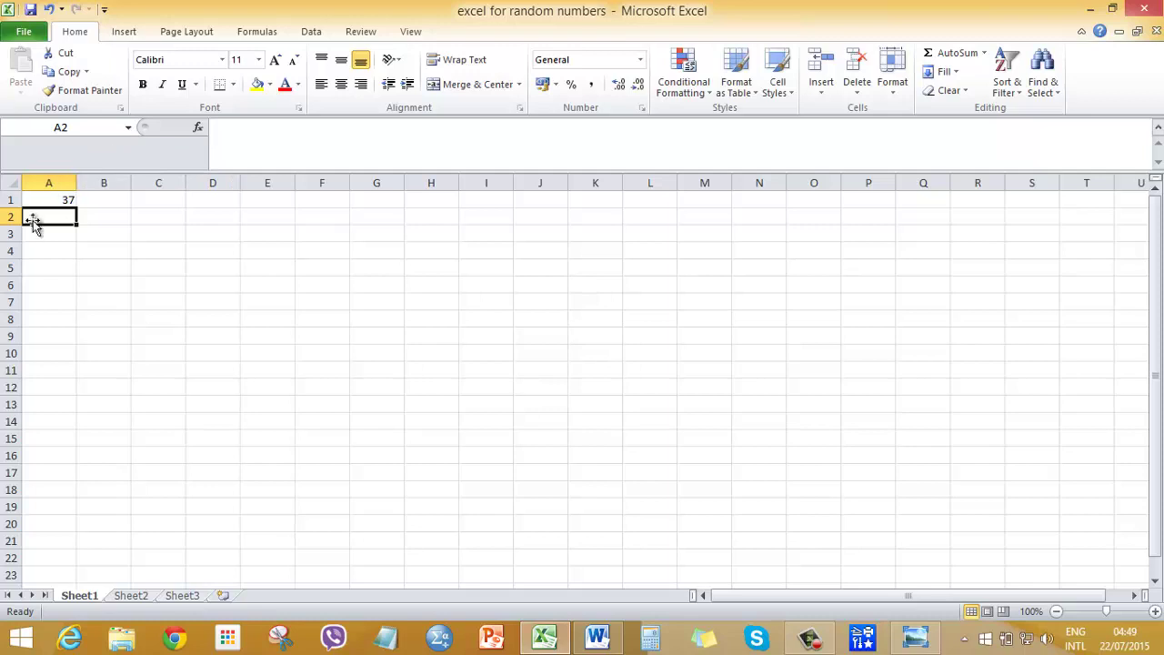
pyautogui.click(48, 198)
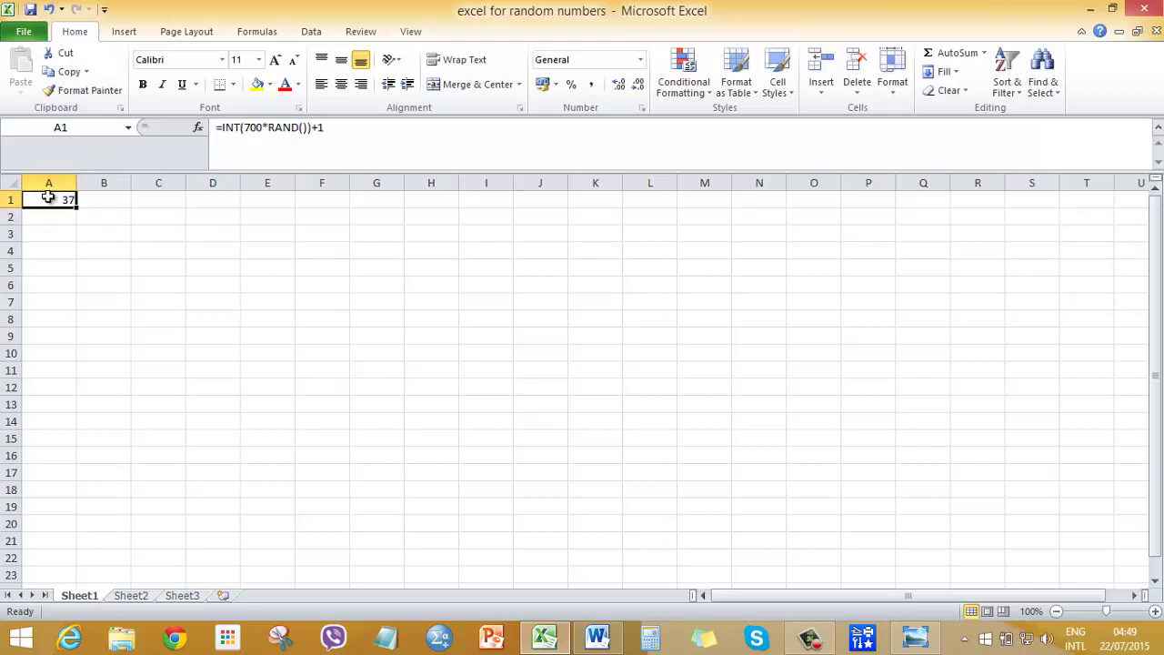
# Copy cell A1 and paste it back onto itself to draw a new random number
pyautogui.hotkey('ctrl', 'c')
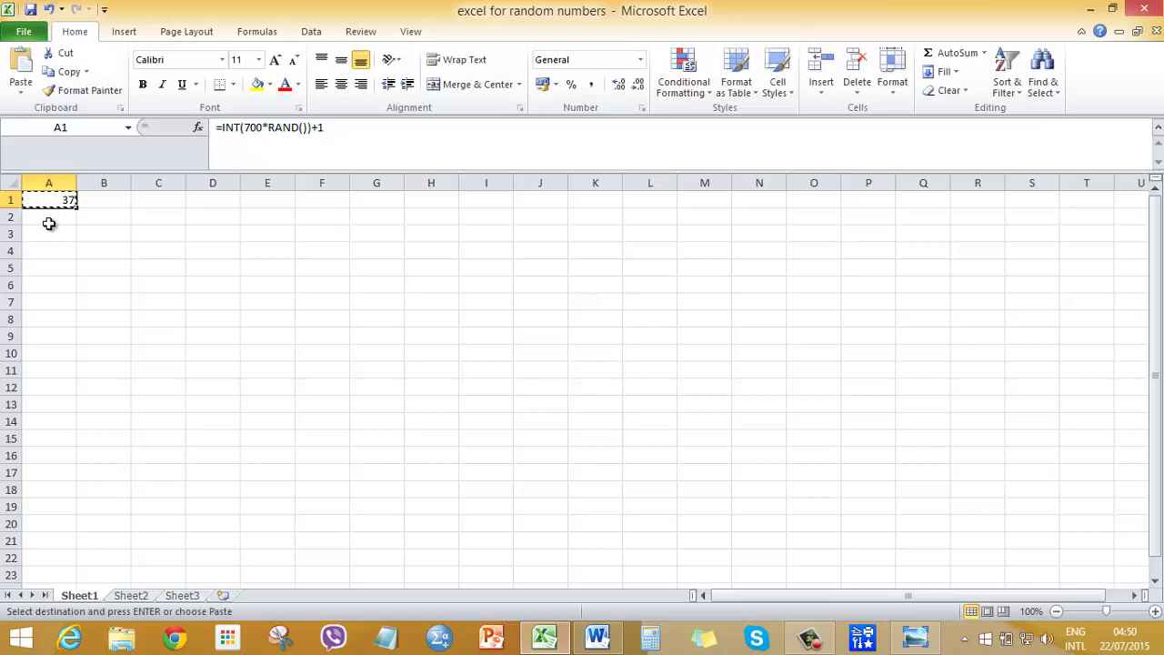
pyautogui.click(48, 218)
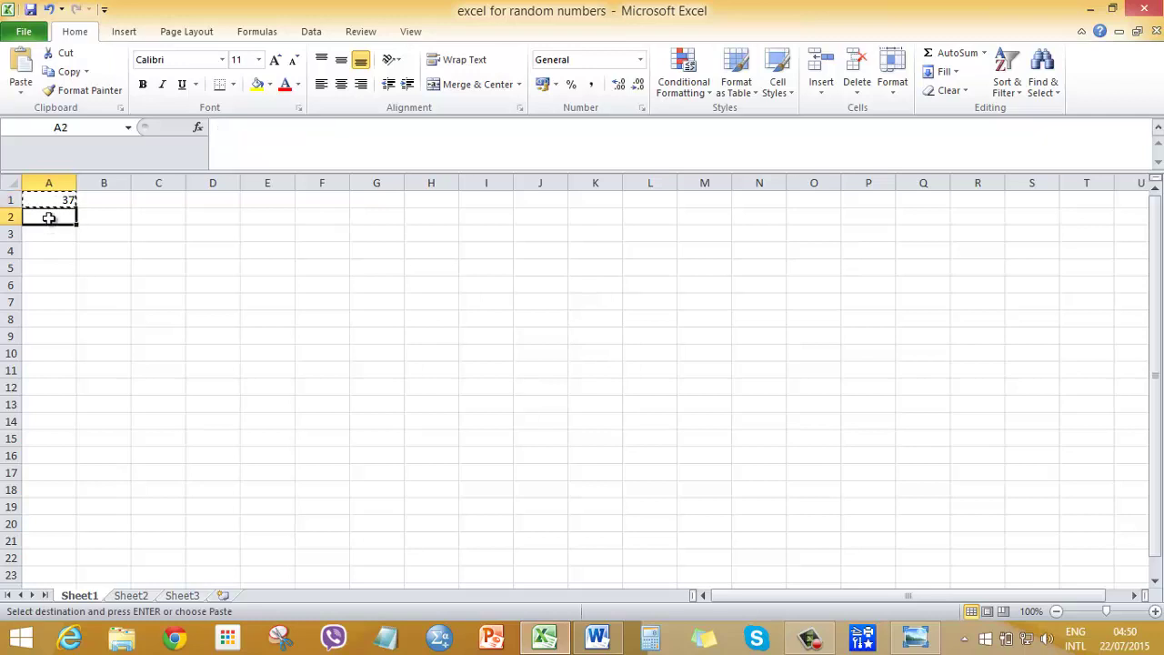
pyautogui.click(48, 199)
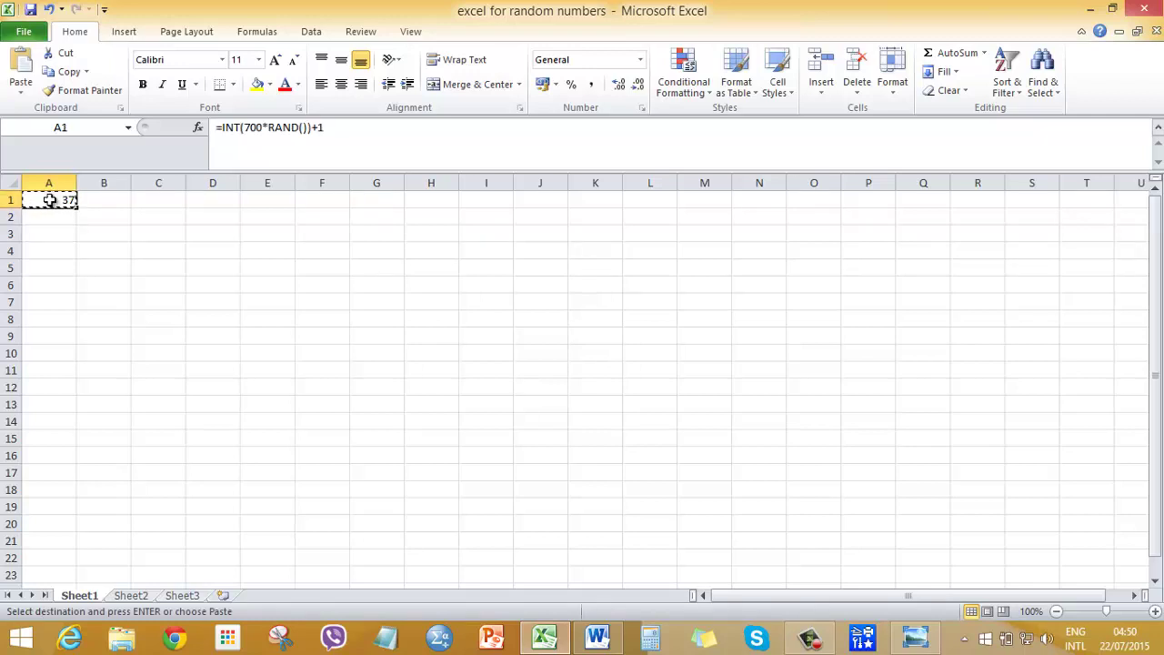
pyautogui.hotkey('ctrl', 'v')
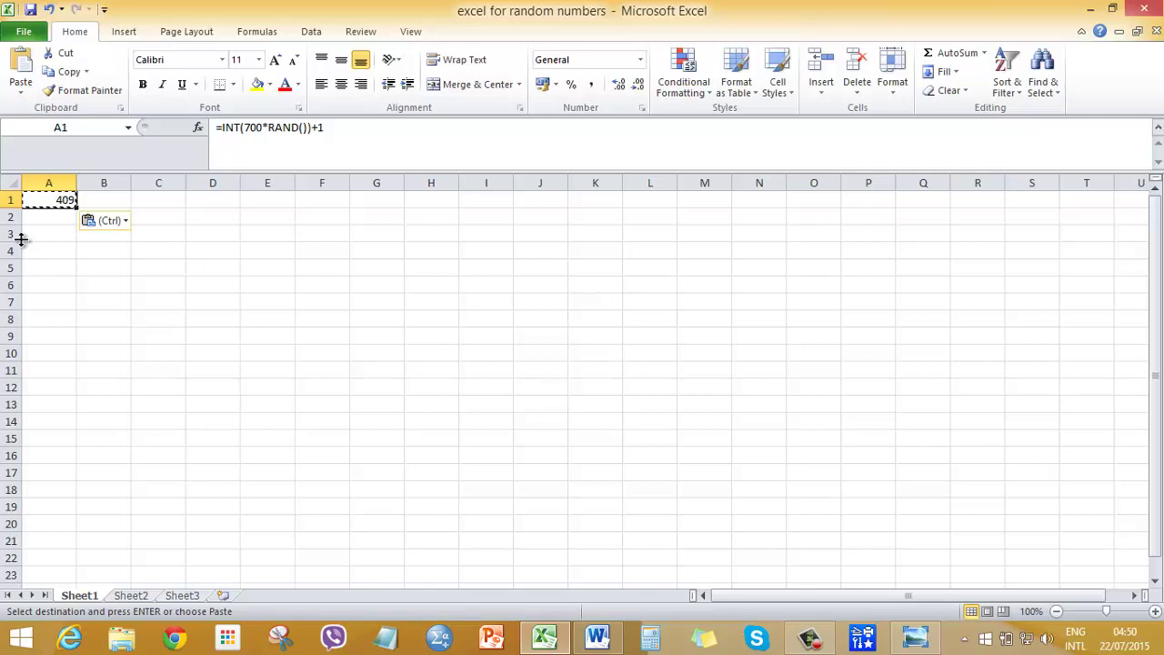
# Paste A1 onto itself several more times for fresh numbers, ending at 391, and dismiss Paste Options
pyautogui.hotkey('ctrl', 'v')
pyautogui.hotkey('ctrl', 'v')
pyautogui.hotkey('ctrl', 'v')
pyautogui.hotkey('ctrl', 'v')
pyautogui.hotkey('ctrl', 'v')
pyautogui.hotkey('ctrl', 'v')
pyautogui.hotkey('ctrl', 'v')
pyautogui.hotkey('ctrl', 'v')
pyautogui.hotkey('ctrl', 'v')
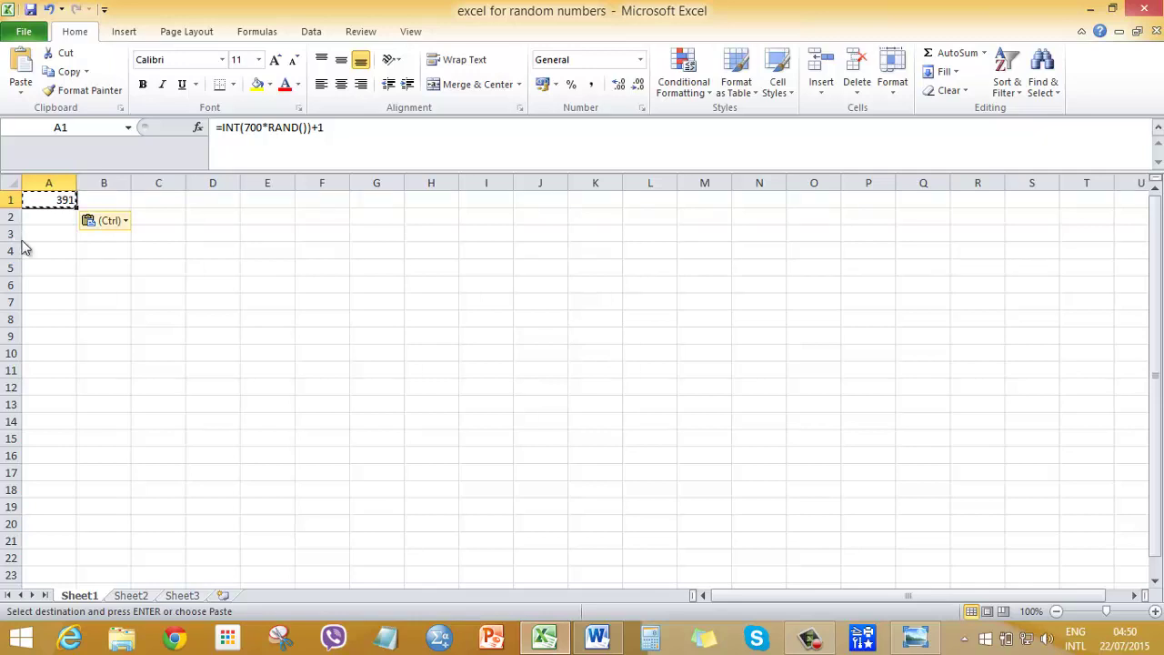
pyautogui.press('ctrl')
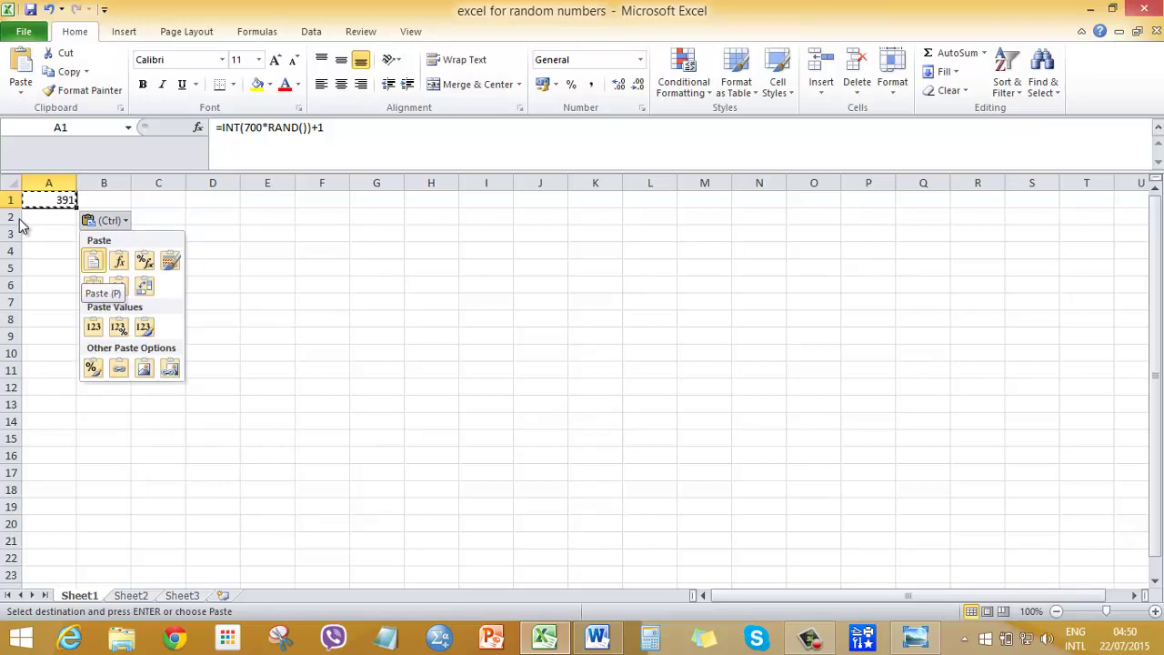
pyautogui.click(215, 243)
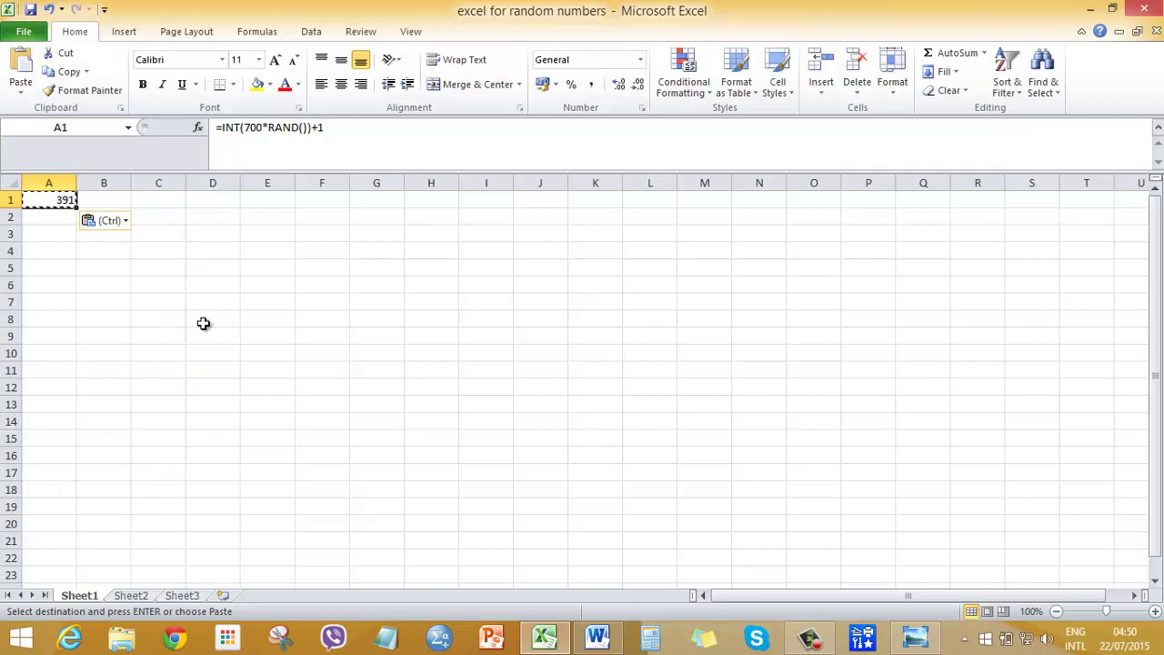